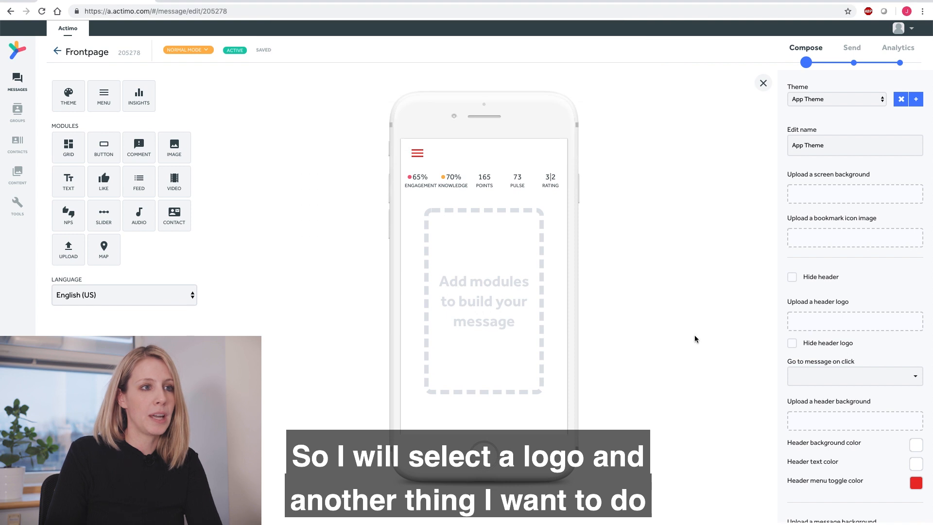
Link the theme's header logo to the message 205278 - Frontpage
scroll(852, 366, "down", 3)
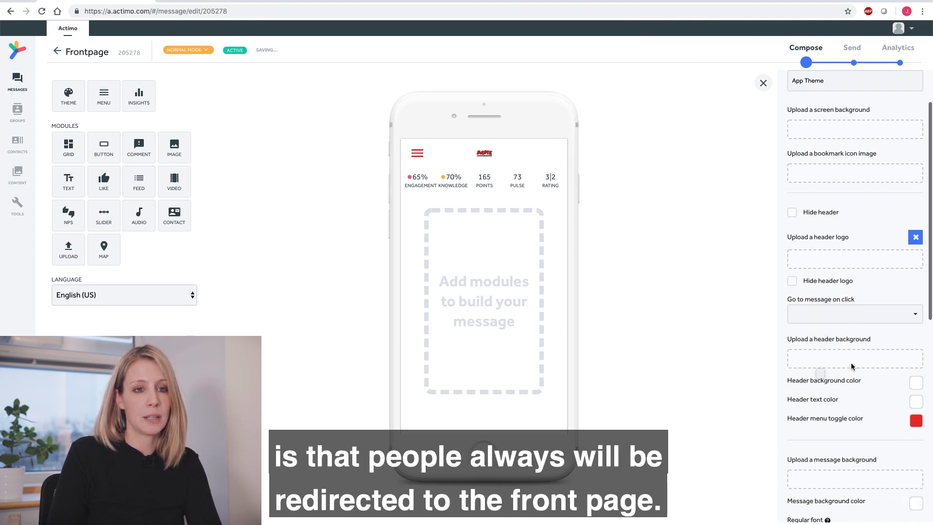
left_click(830, 319)
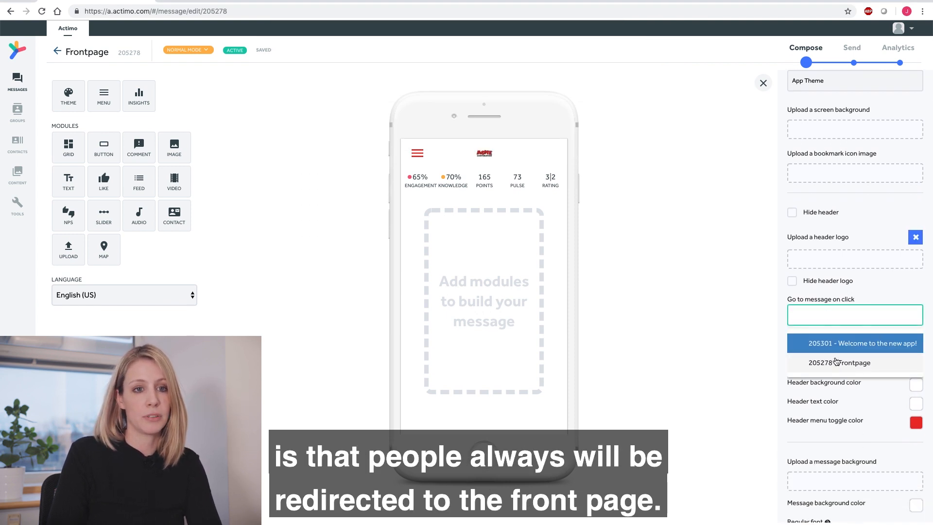
left_click(840, 364)
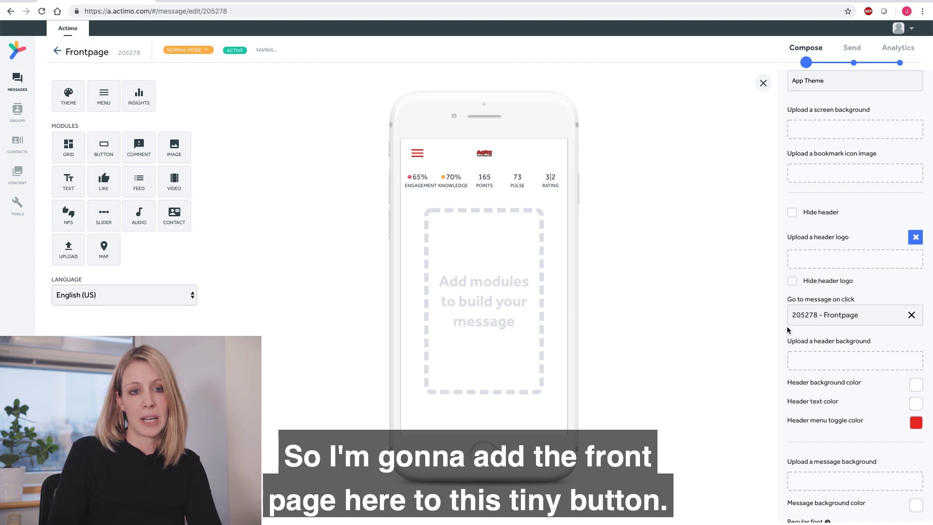
scroll(788, 332, "down", 4)
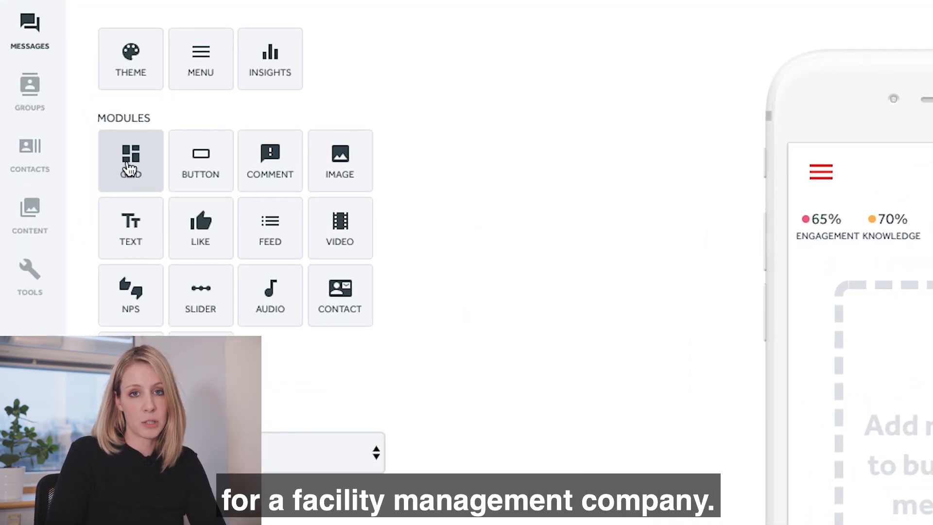
Create a grid module and give its first tile the background image Tile 1_HSE.jpg
left_click(129, 167)
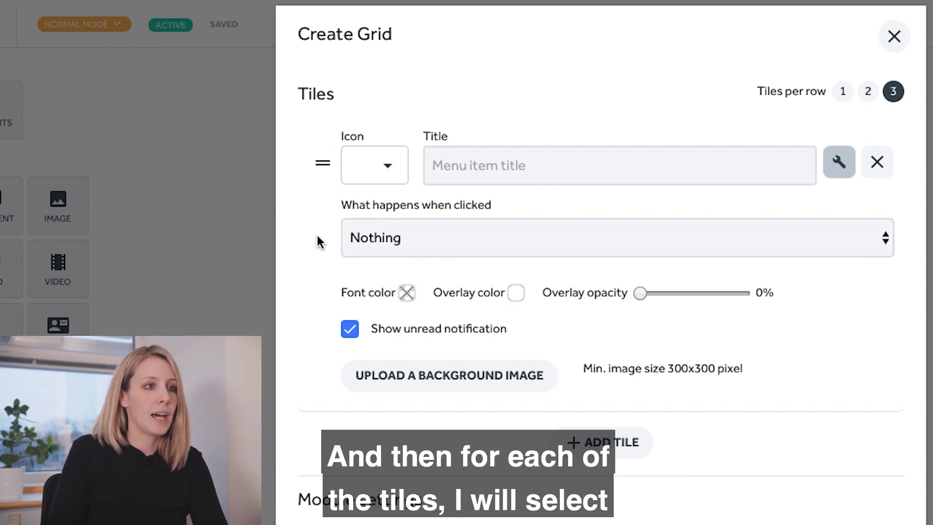
left_click(445, 382)
left_click(460, 181)
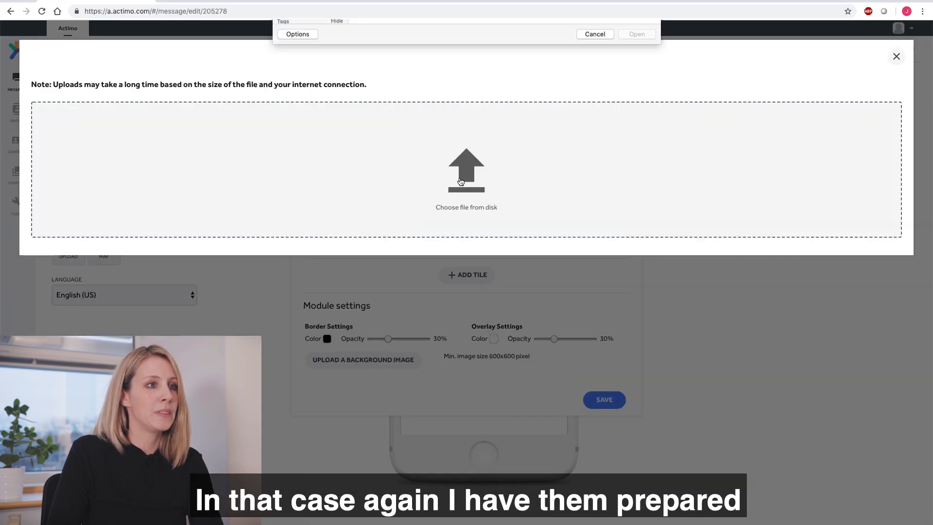
left_click(395, 84)
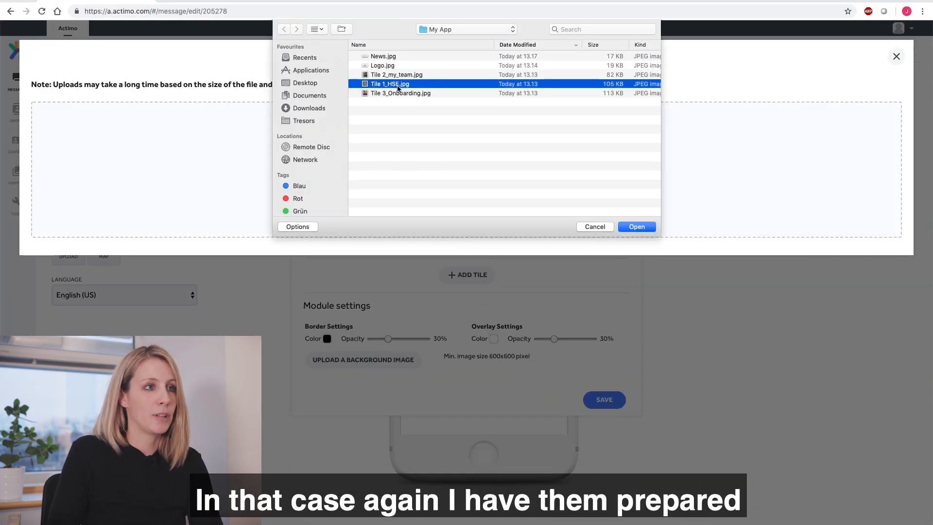
left_click(635, 227)
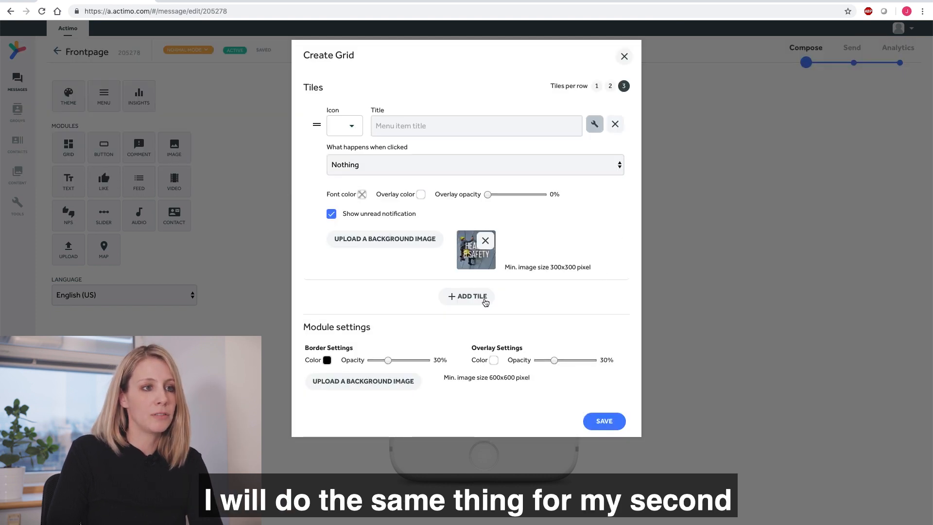
Add a second tile to the grid with Tile 2_my_team.jpg as its background image
left_click(483, 300)
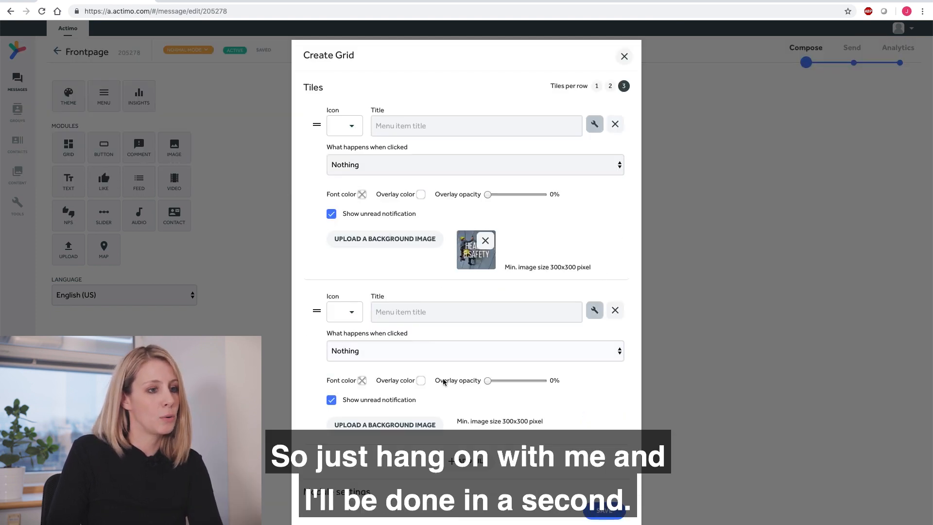
left_click(405, 425)
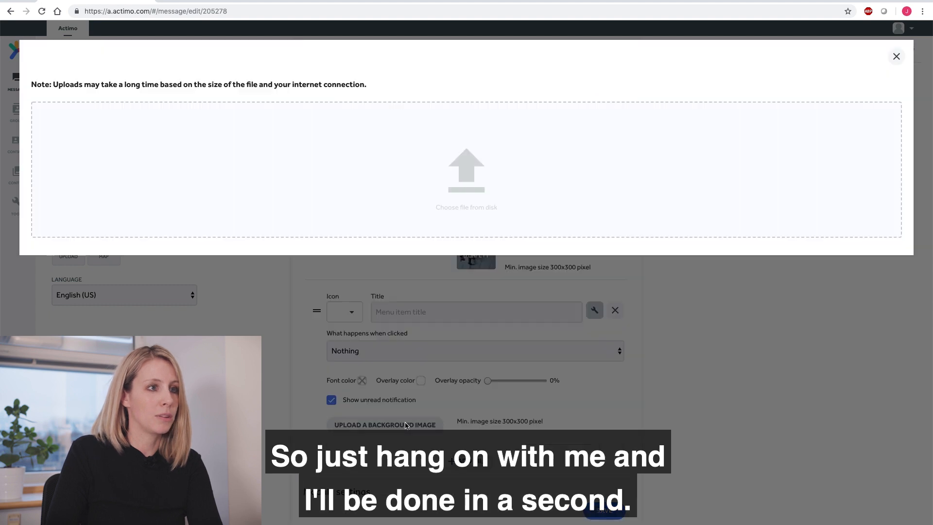
left_click(460, 182)
left_click(395, 77)
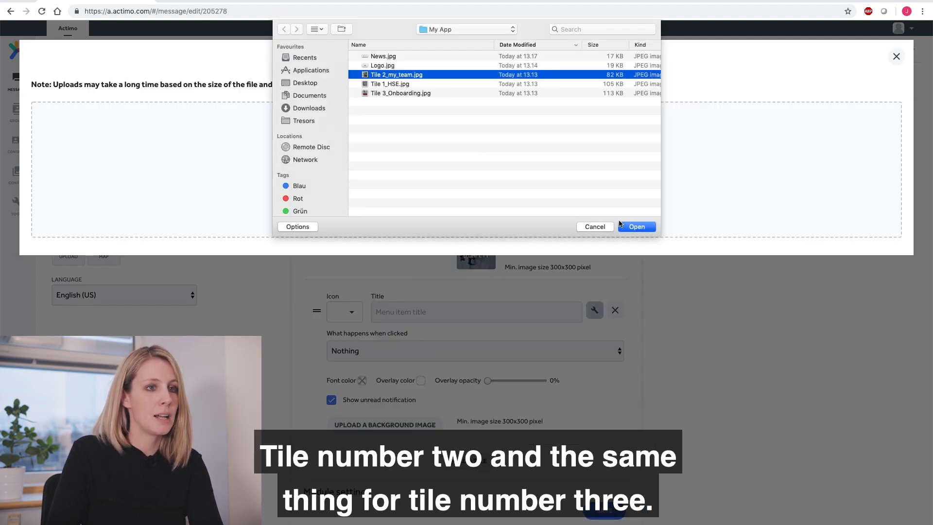
left_click(640, 227)
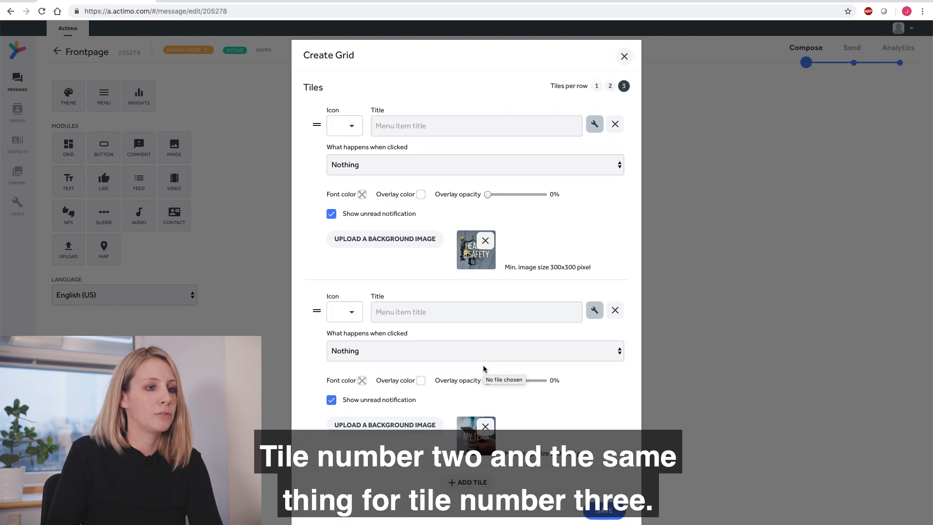
Add a third tile to the grid with Tile 3_Onboarding.jpg as its background image
scroll(484, 369, "down", 3)
left_click(469, 387)
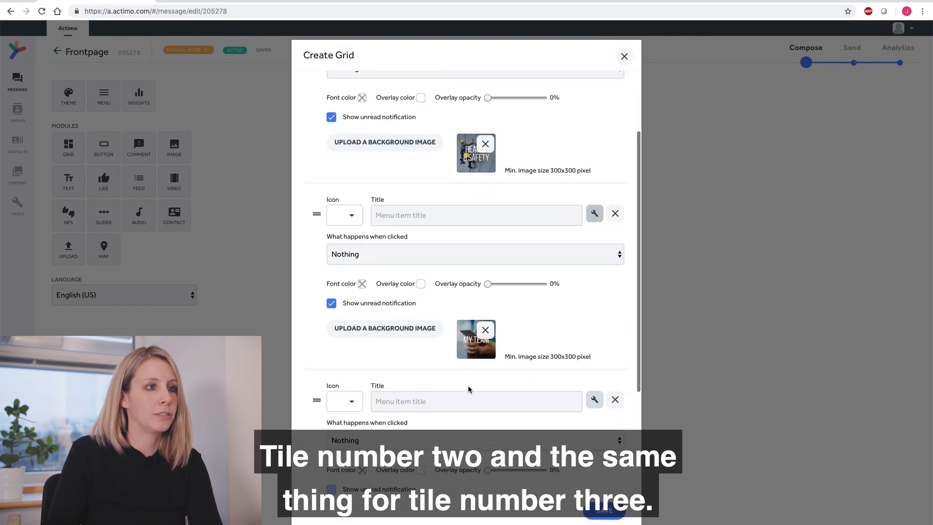
scroll(407, 409, "down", 2)
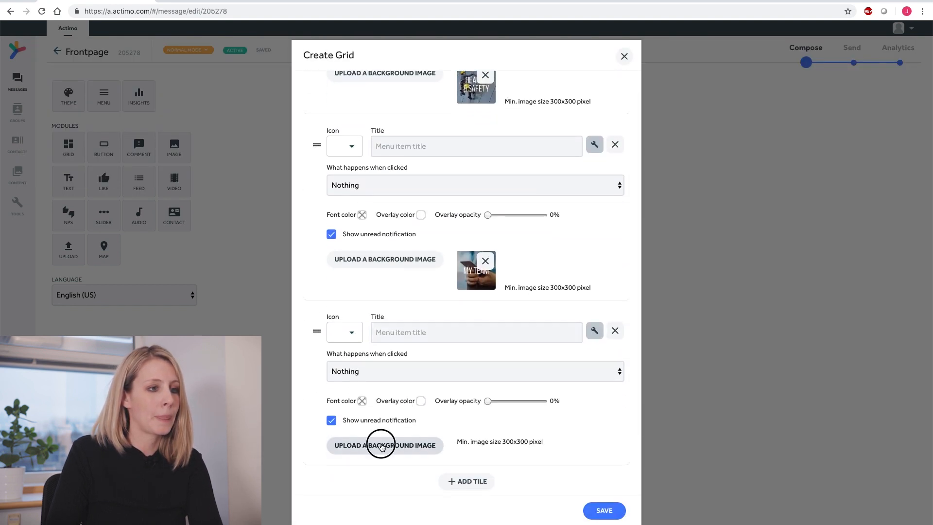
left_click(380, 444)
left_click(467, 179)
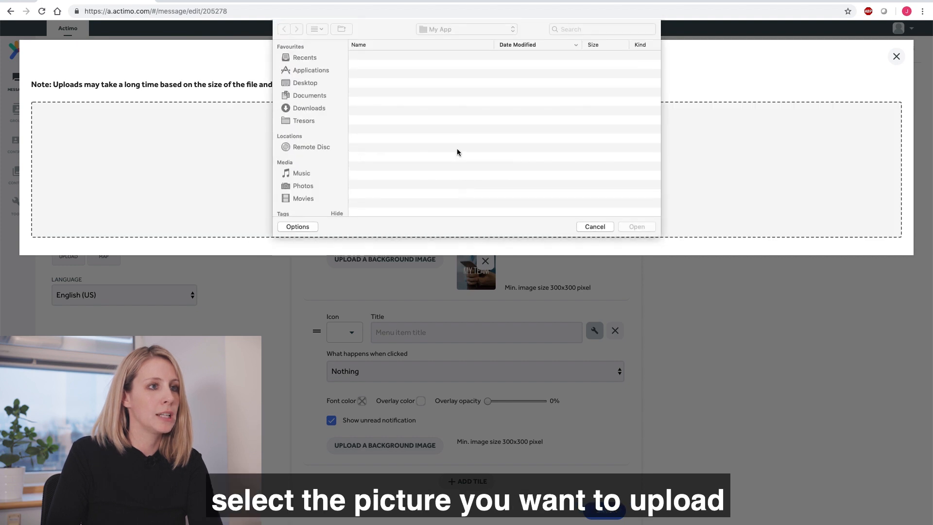
left_click(402, 92)
left_click(638, 227)
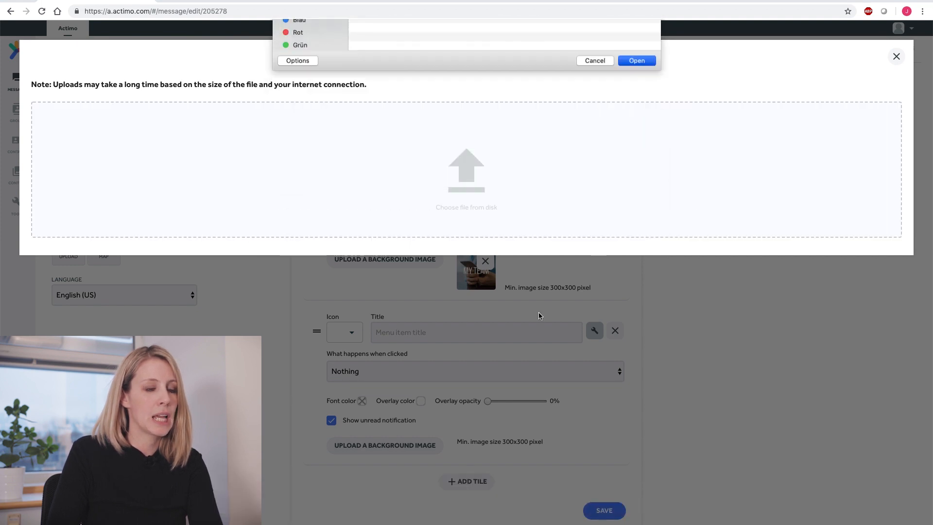
Set the grid border to near-white rgb(249, 246, 246) at 100% opacity and save the grid
scroll(475, 340, "down", 3)
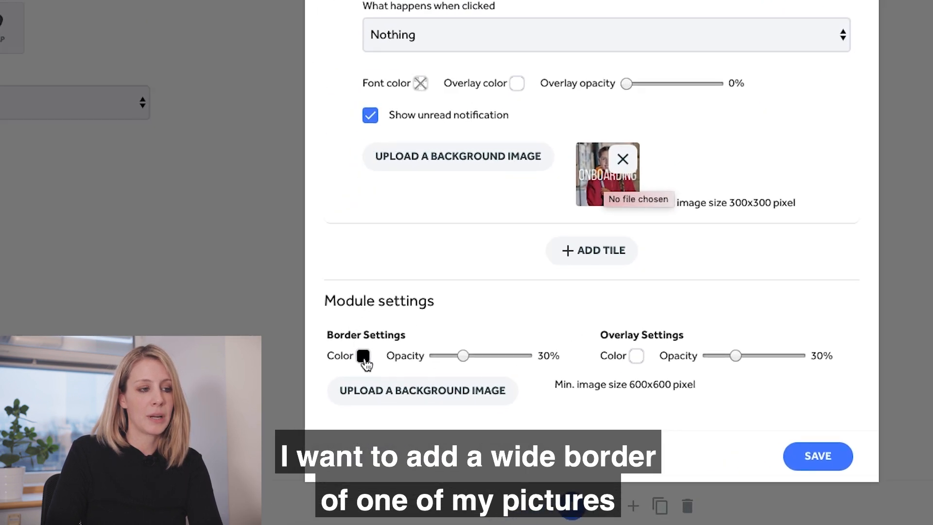
left_click(327, 449)
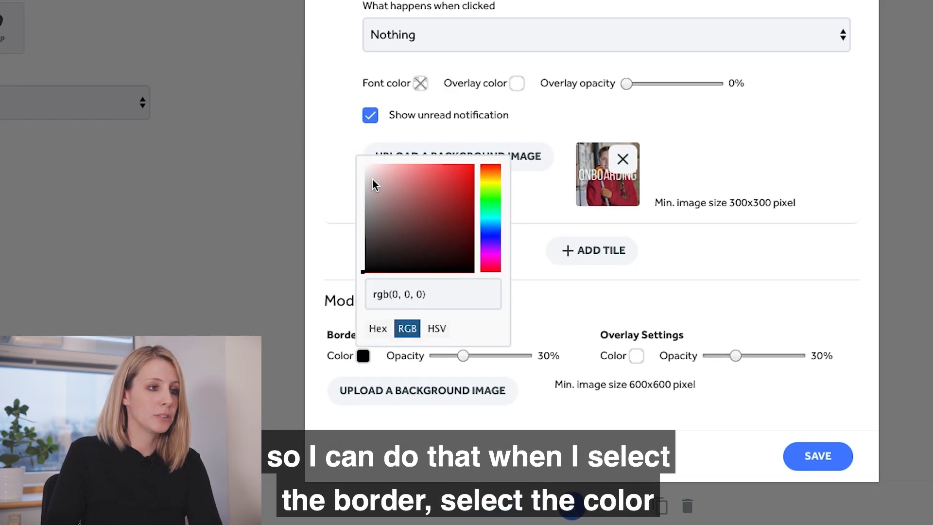
left_click(365, 165)
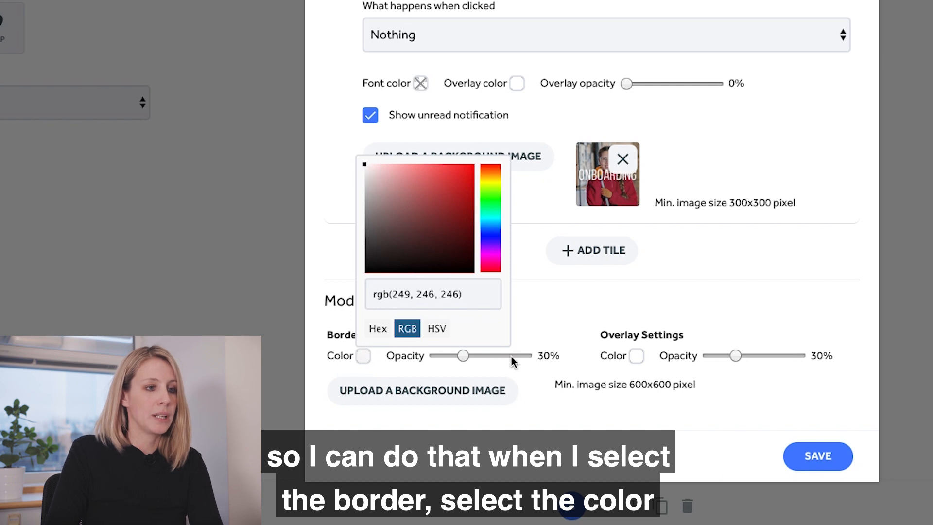
left_click(478, 360)
left_click_drag(514, 358, 562, 367)
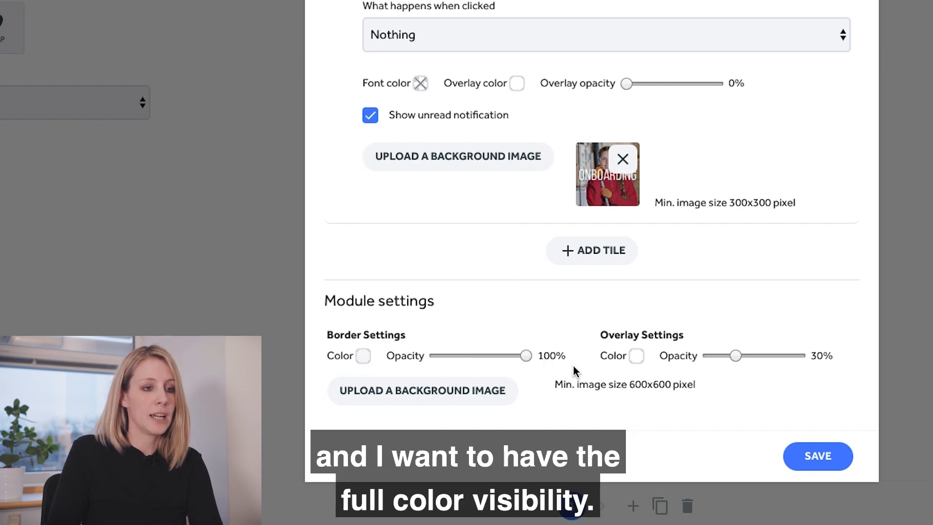
left_click(821, 456)
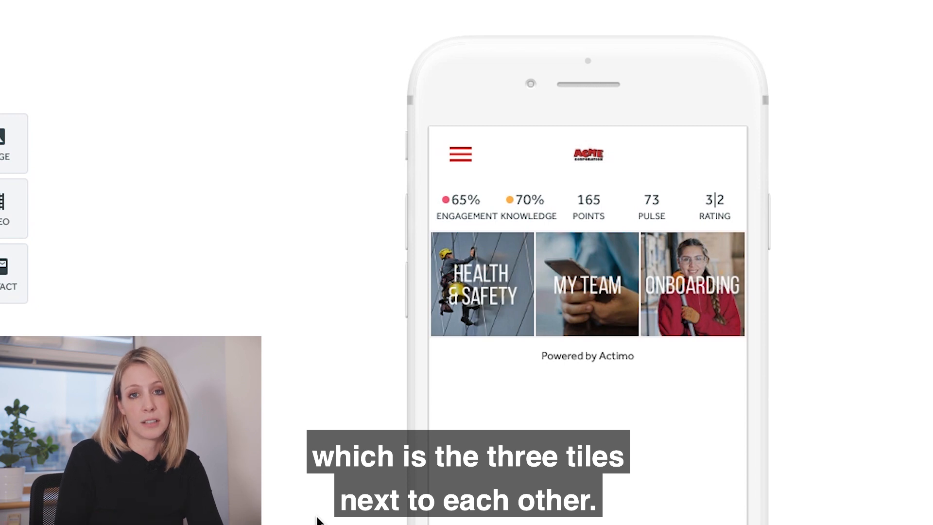
Add an image module below the tiles by uploading News.jpg as the news header
mouse_move(457, 319)
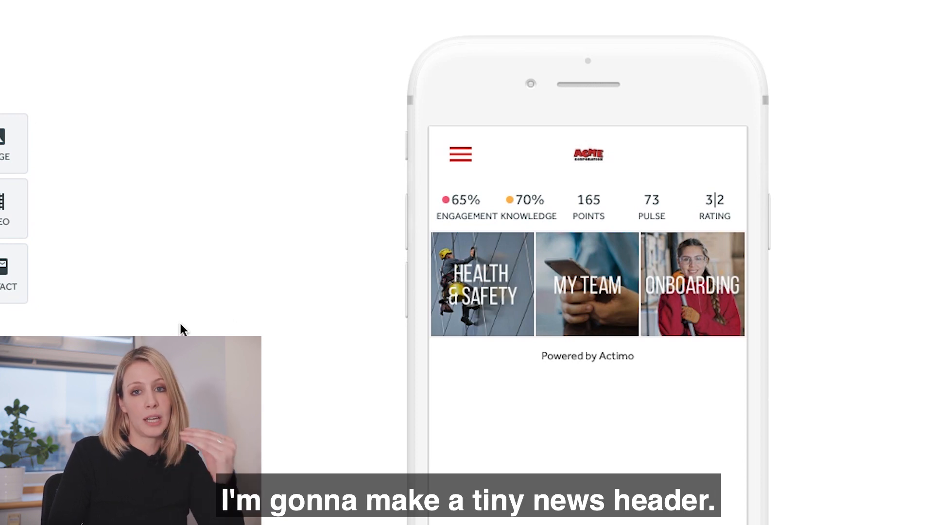
left_click(4, 146)
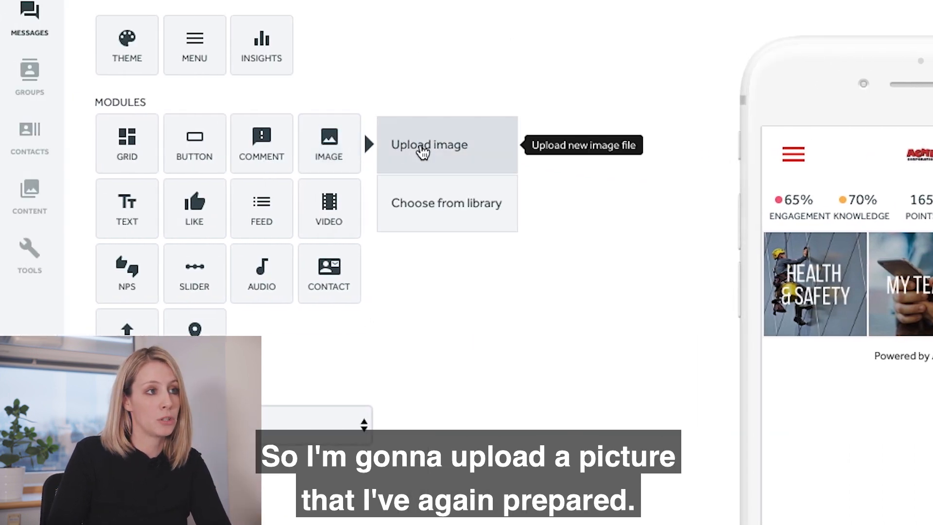
left_click(286, 147)
left_click(432, 196)
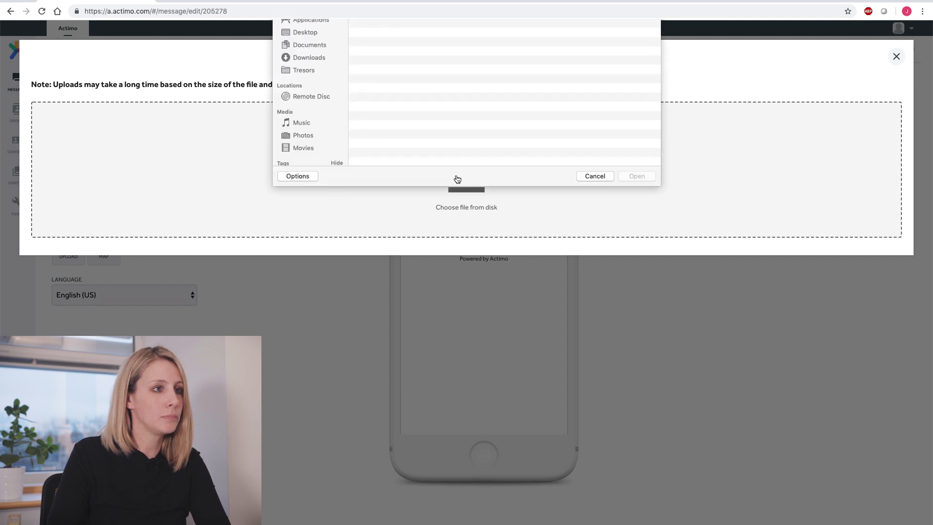
left_click(384, 56)
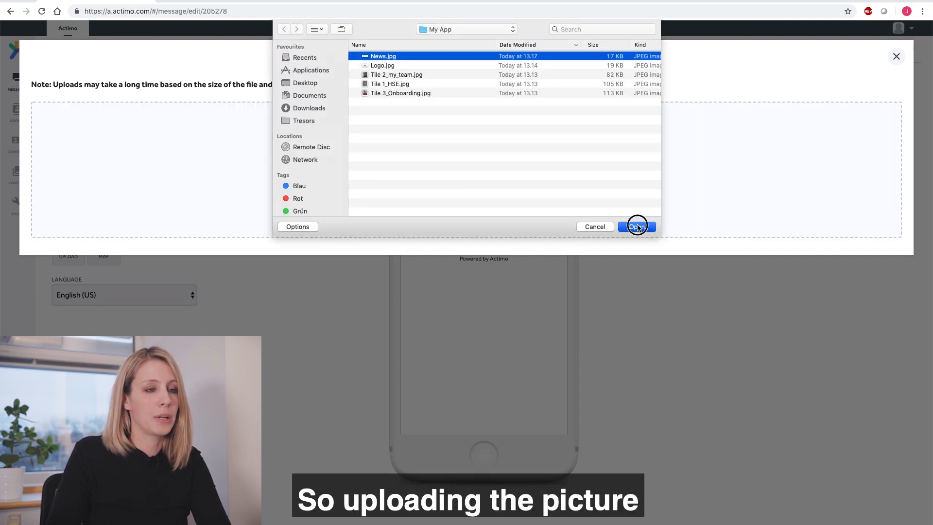
left_click(636, 227)
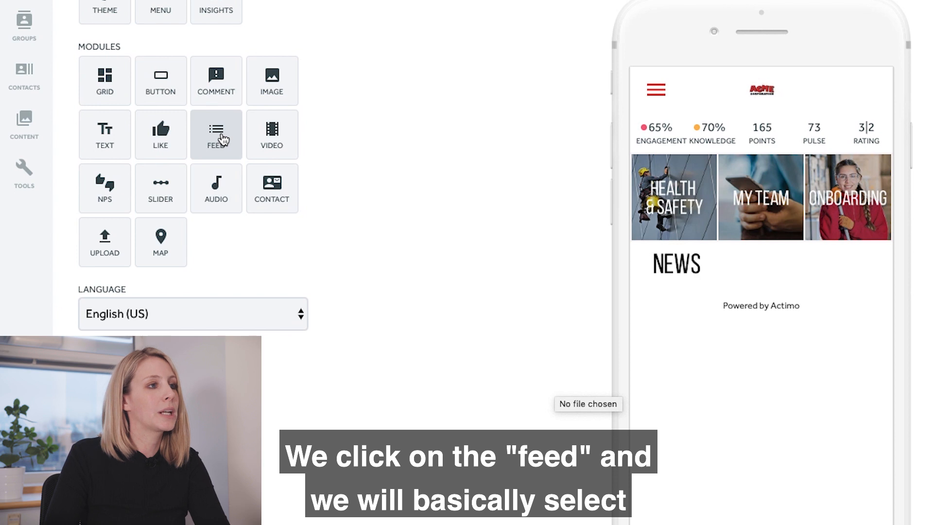
Add a message feed filtered to the Frontpage News category with a search bar, and save it
left_click(189, 157)
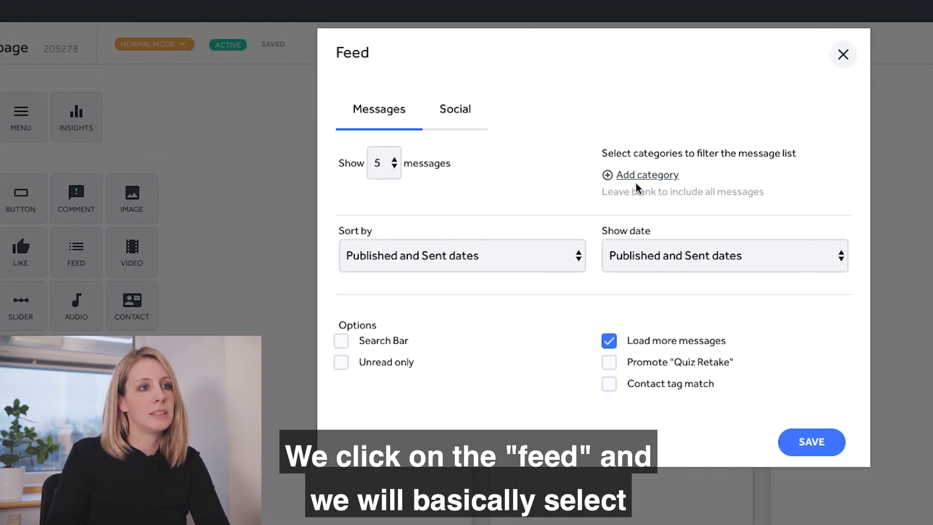
left_click(641, 180)
left_click(664, 171)
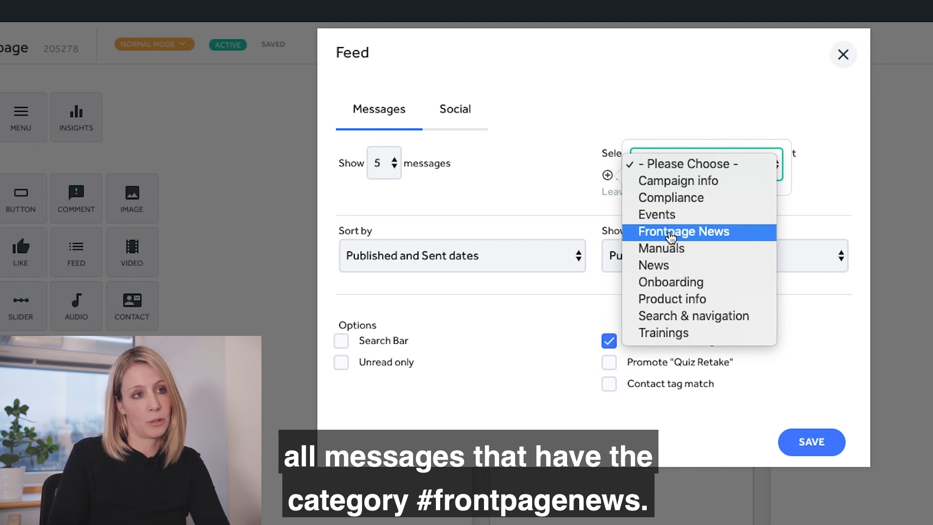
left_click(670, 233)
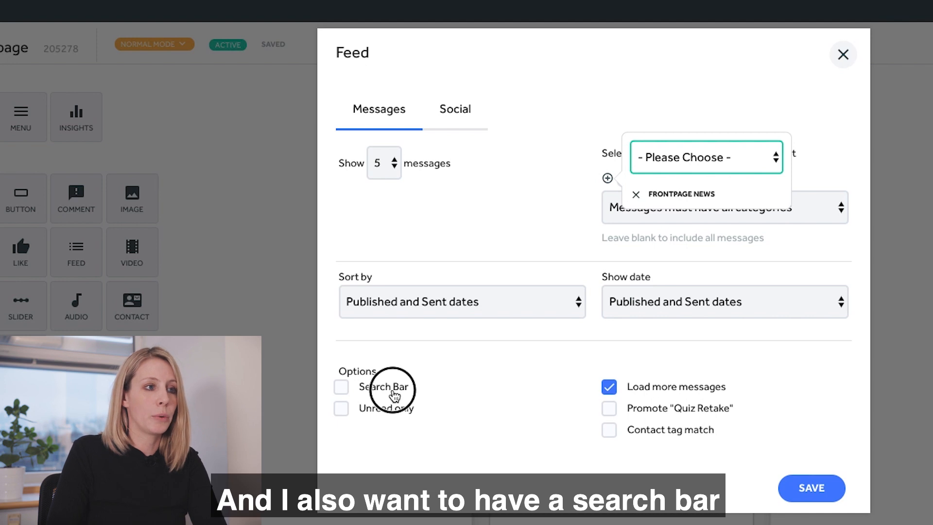
left_click(395, 395)
left_click(812, 488)
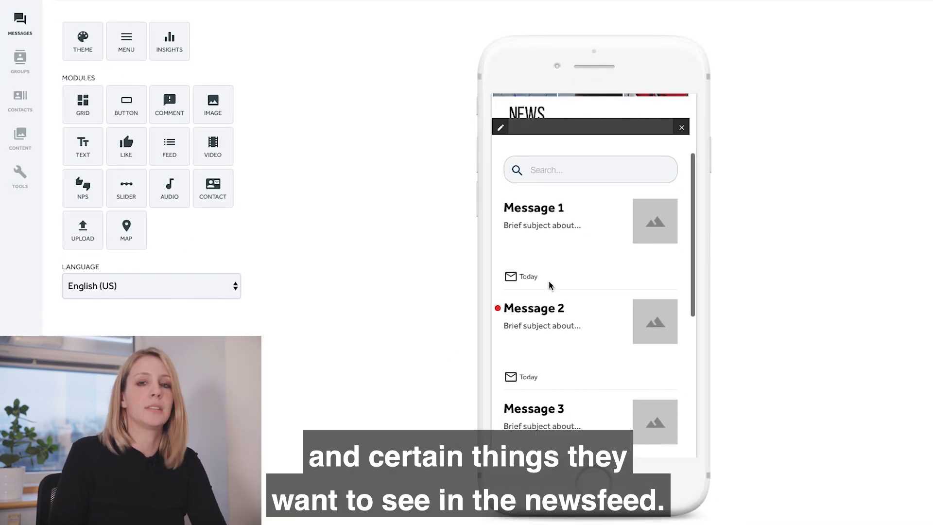
Review the composed front page in the phone preview, from the header to the end of the news feed
scroll(550, 285, "up", 2)
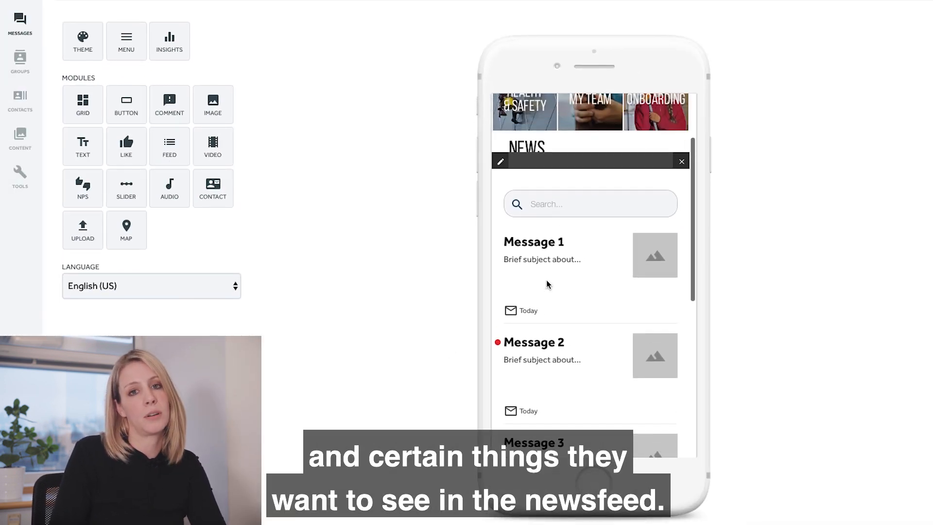
scroll(549, 286, "up", 3)
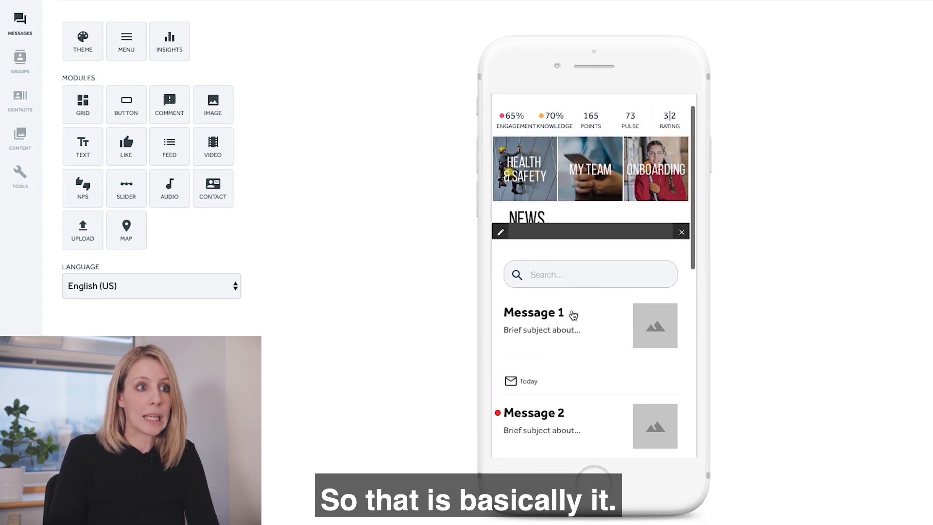
scroll(576, 316, "up", 1)
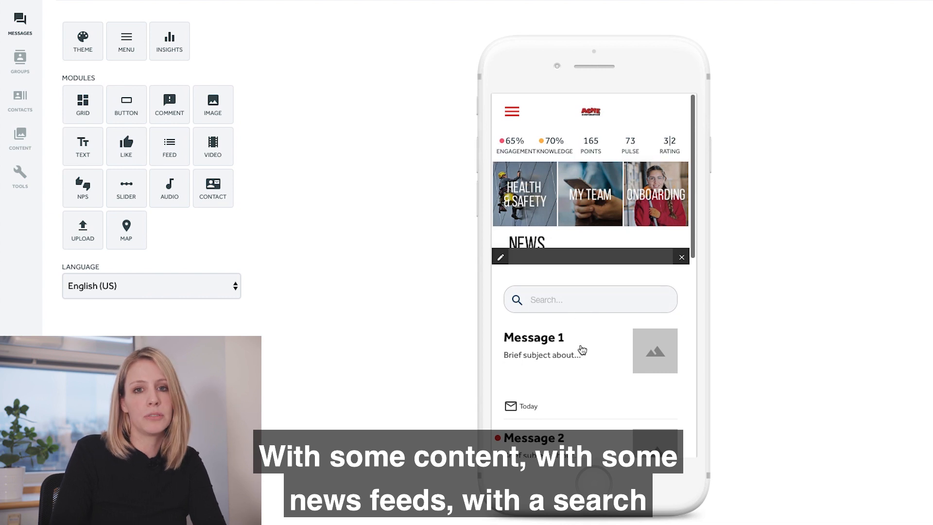
scroll(582, 349, "down", 10)
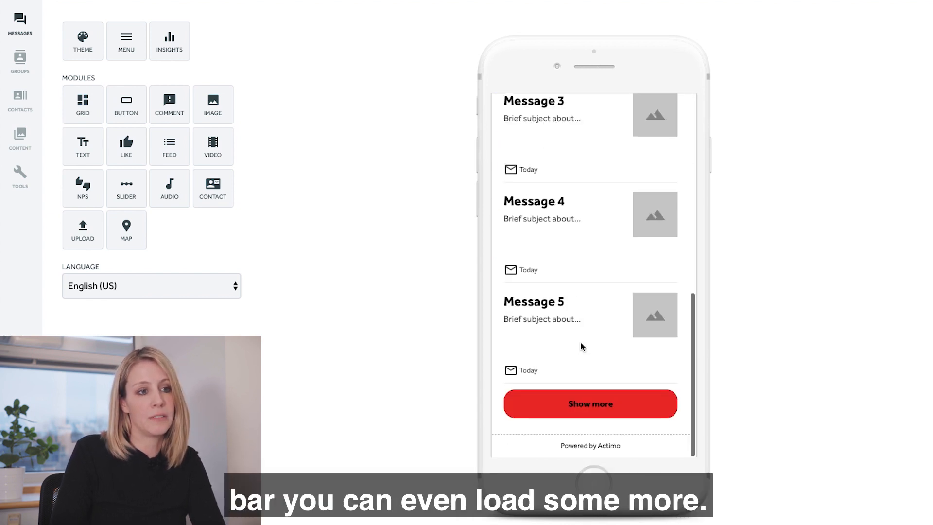
scroll(580, 346, "up", 8)
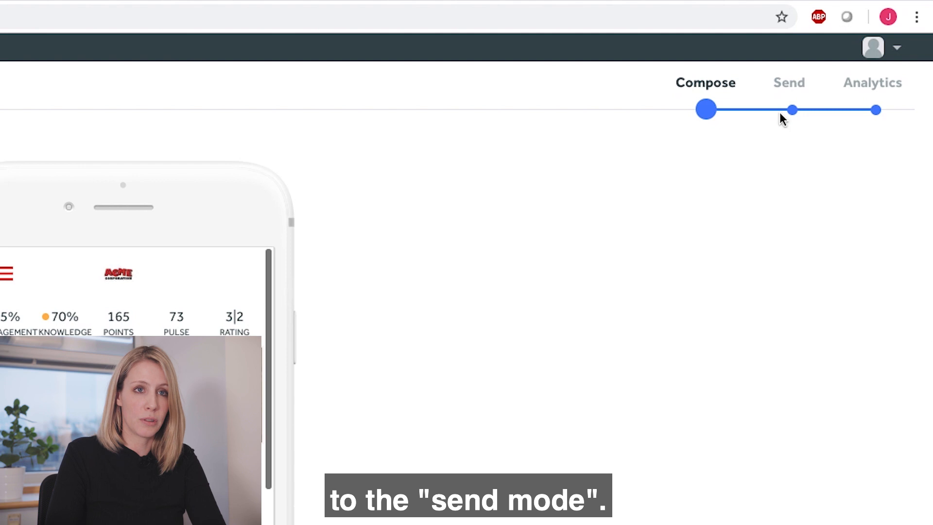
Address the front page to the group Acme Corporation - all employees, send it by SMS and confirm the send-out
left_click(795, 86)
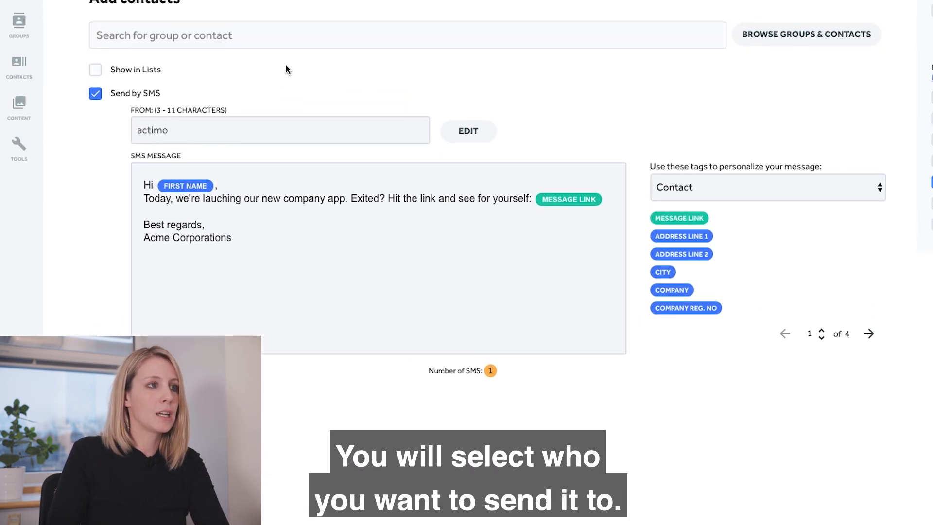
left_click(270, 85)
type("acme")
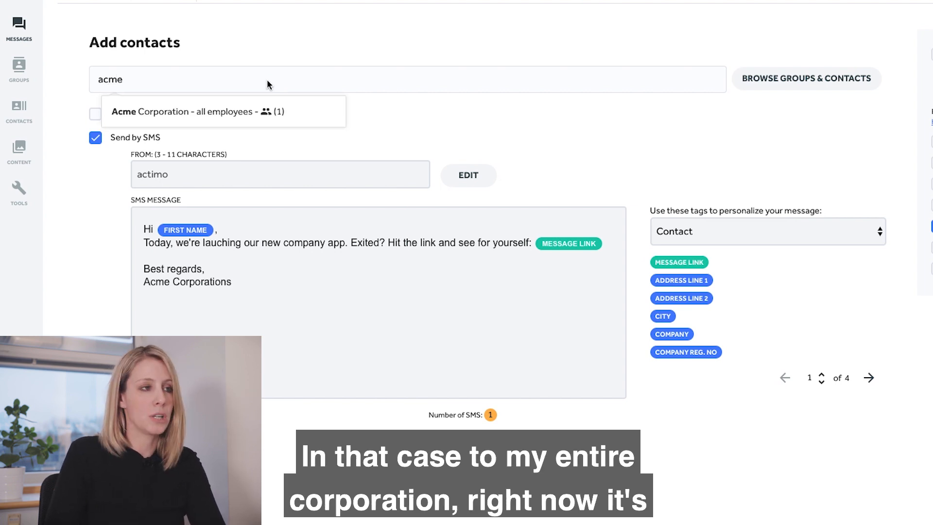
left_click(216, 112)
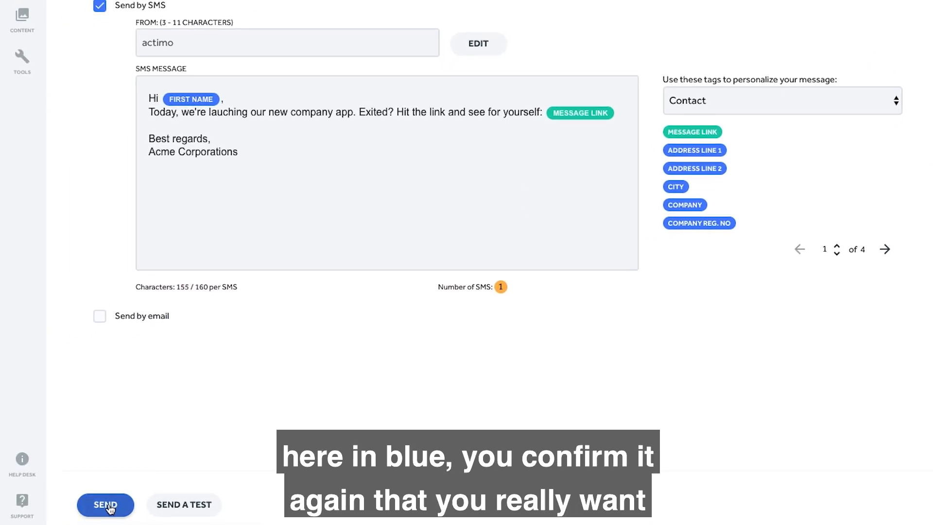
left_click(110, 507)
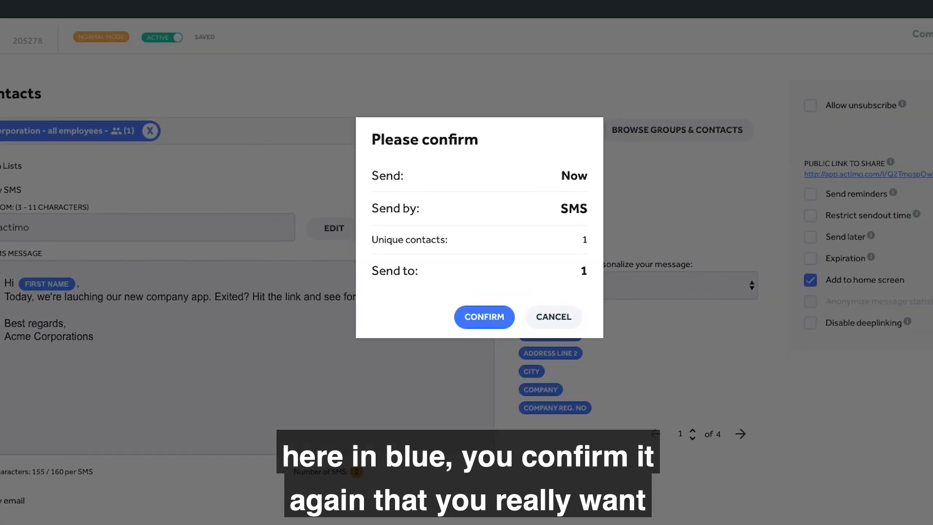
left_click(483, 320)
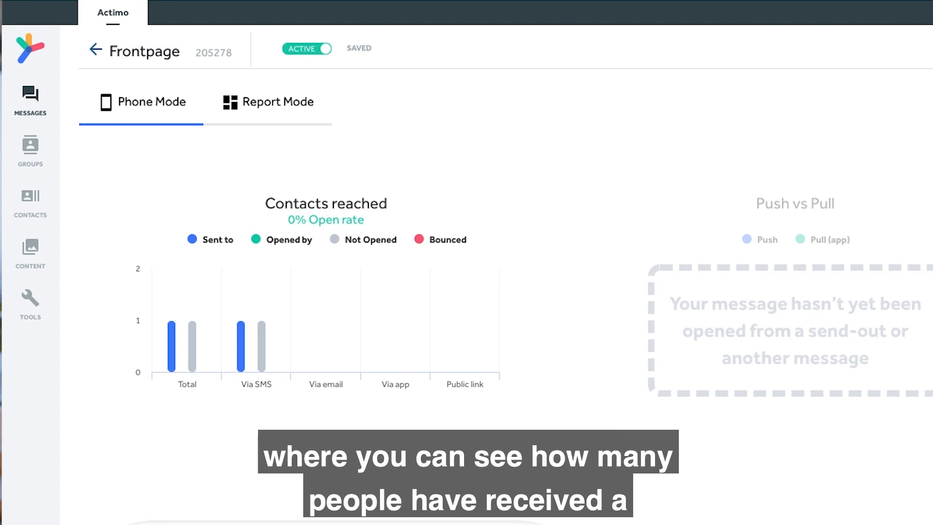
Examine the front page's analytics in Phone Mode, from the contacts reached chart to the views of each module
scroll(506, 296, "down", 10)
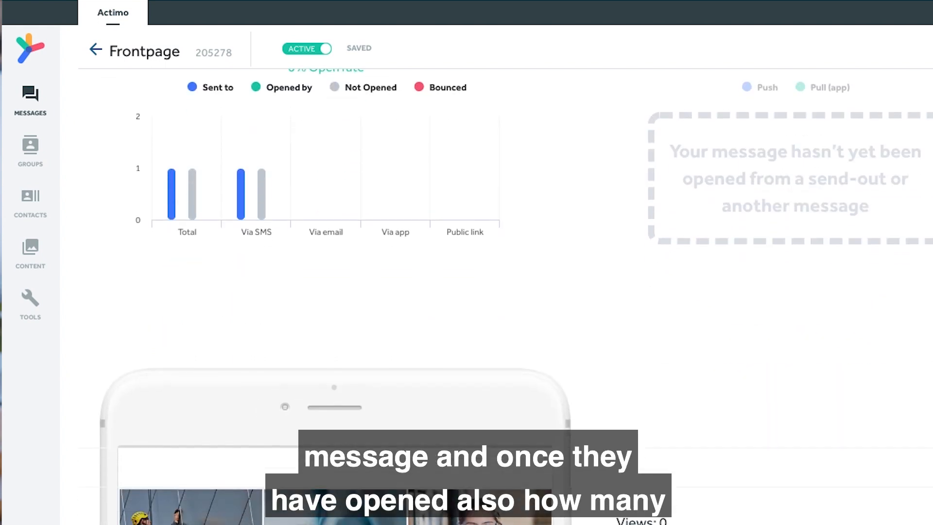
scroll(393, 296, "down", 2)
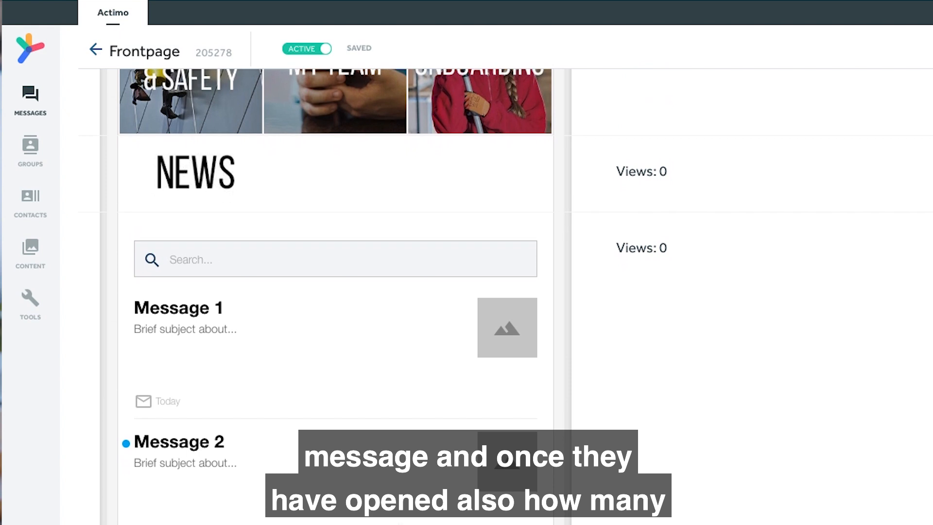
scroll(335, 277, "up", 7)
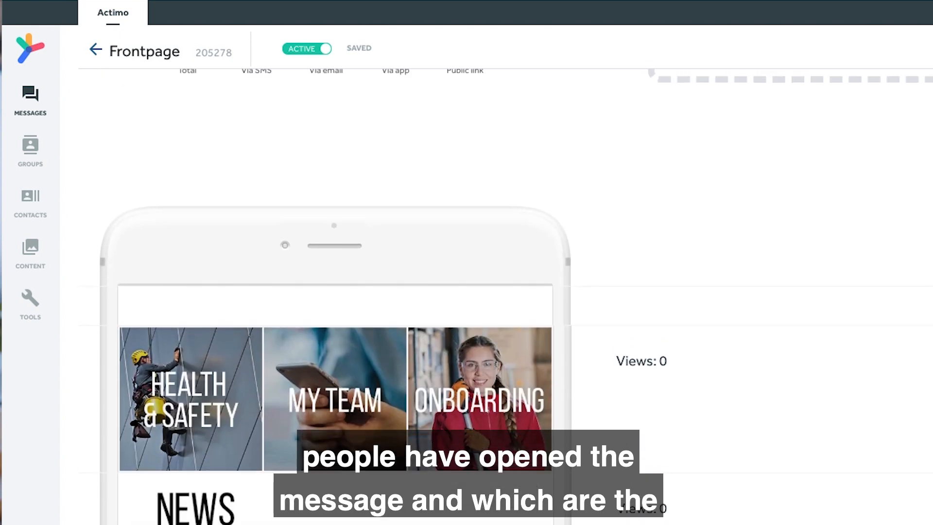